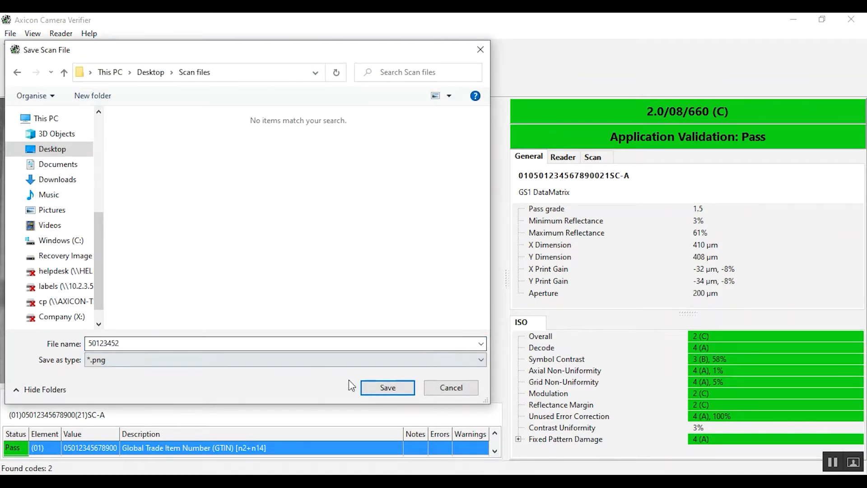
# Save the scan as a PNG file named 50123452 in the Scan files folder
pyautogui.click(387, 387)
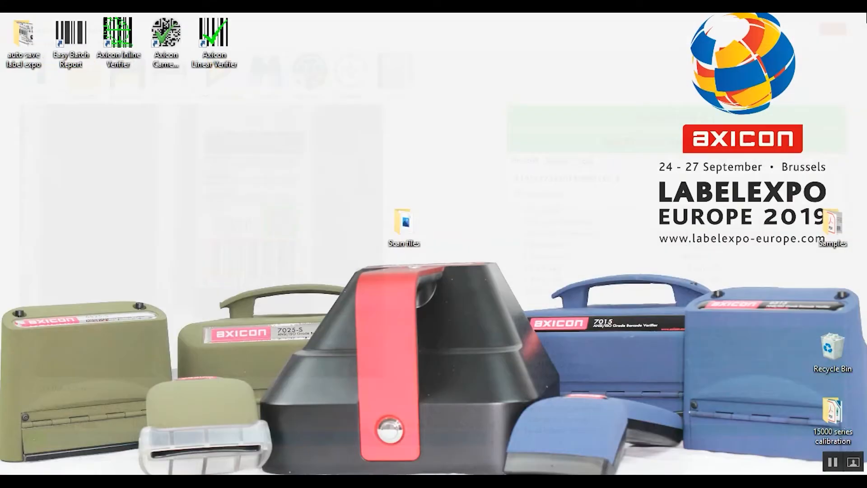
# Launch Axicon Camera Verifier and load the saved scan 50123452 from the Scan files folder
pyautogui.doubleClick(175, 35)
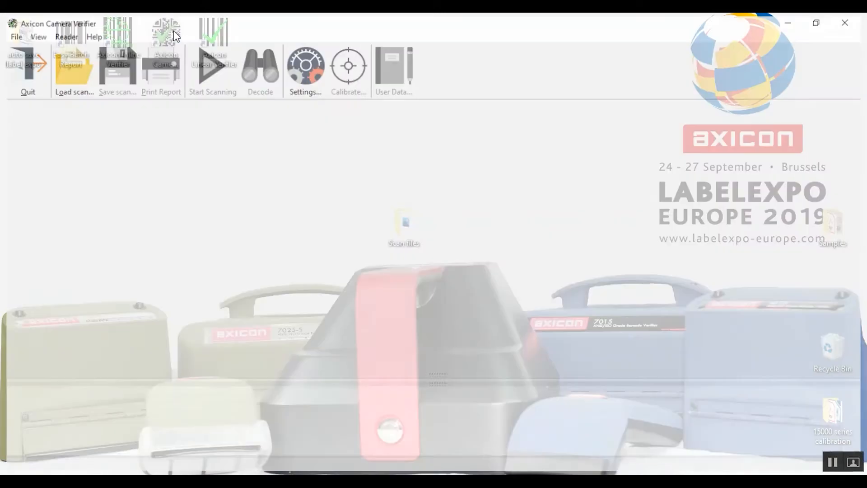
pyautogui.click(10, 33)
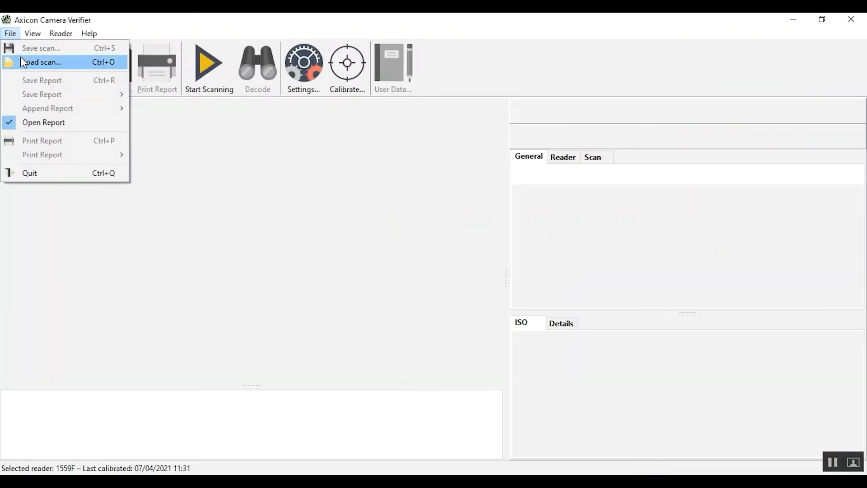
pyautogui.click(21, 56)
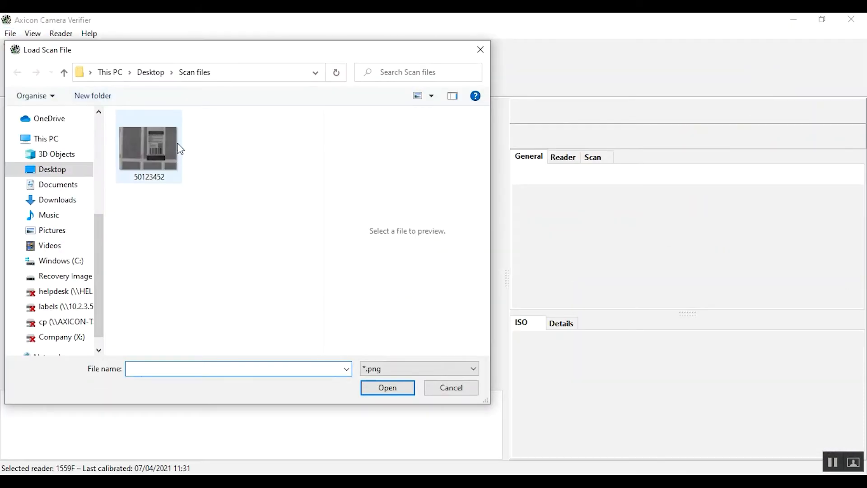
pyautogui.click(152, 166)
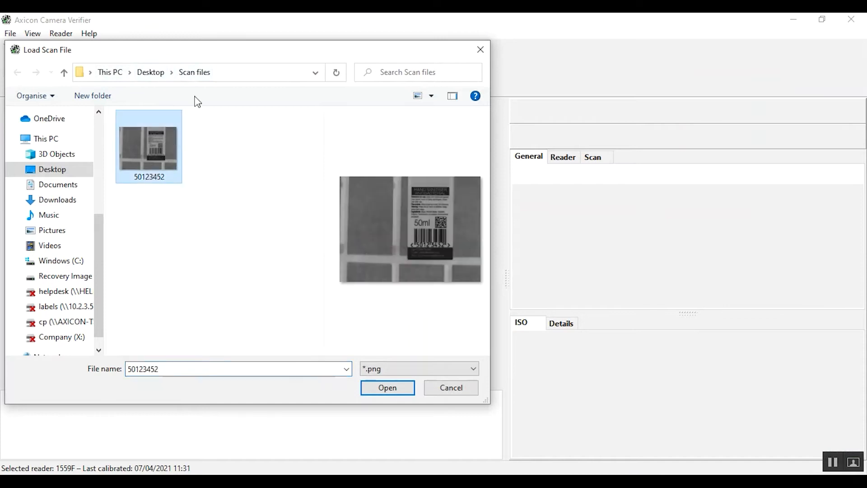
pyautogui.click(388, 386)
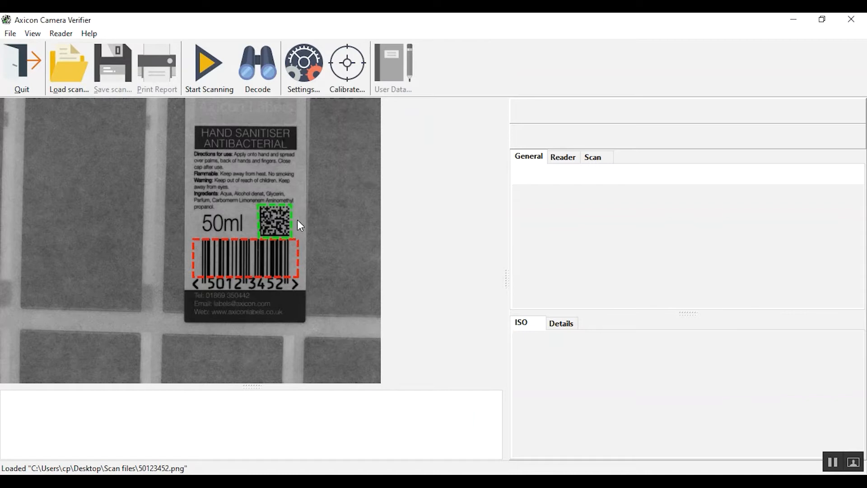
# View the verification results for the label's EAN-8 barcode and its GS1 DataMatrix code
pyautogui.click(277, 251)
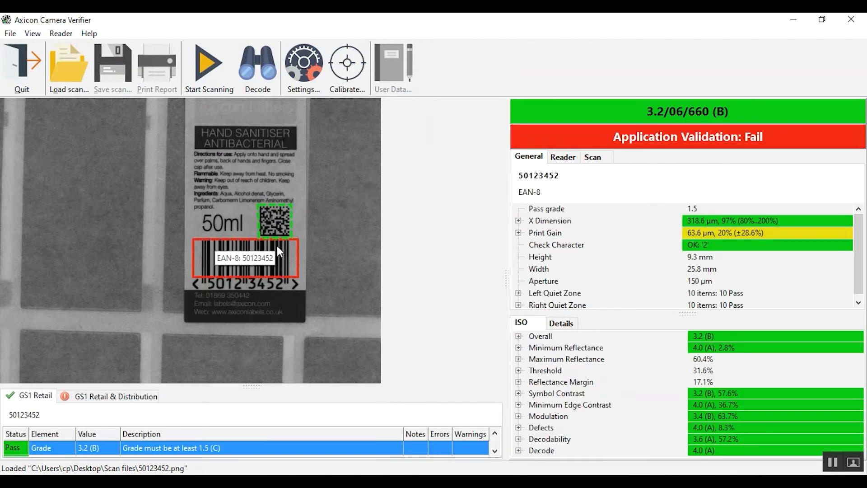
pyautogui.click(284, 222)
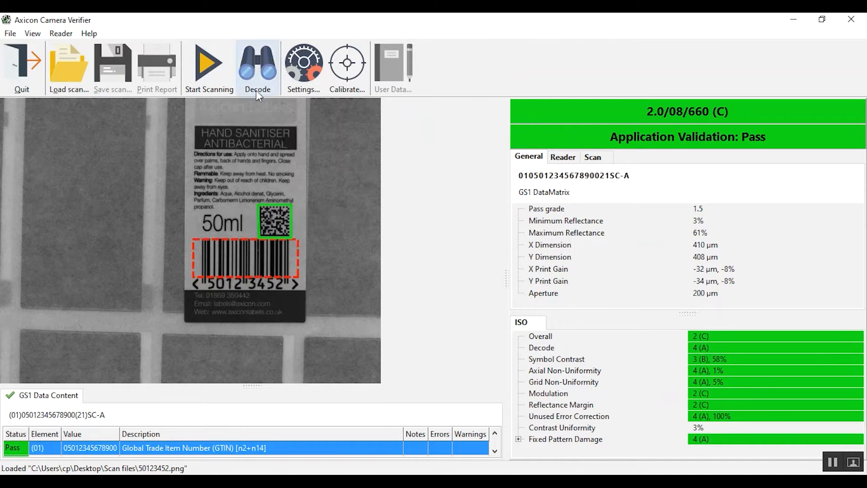
# Configure Auto Save to store scans in Desktop\Scan files, using the decode plus date and time as file name
pyautogui.click(37, 35)
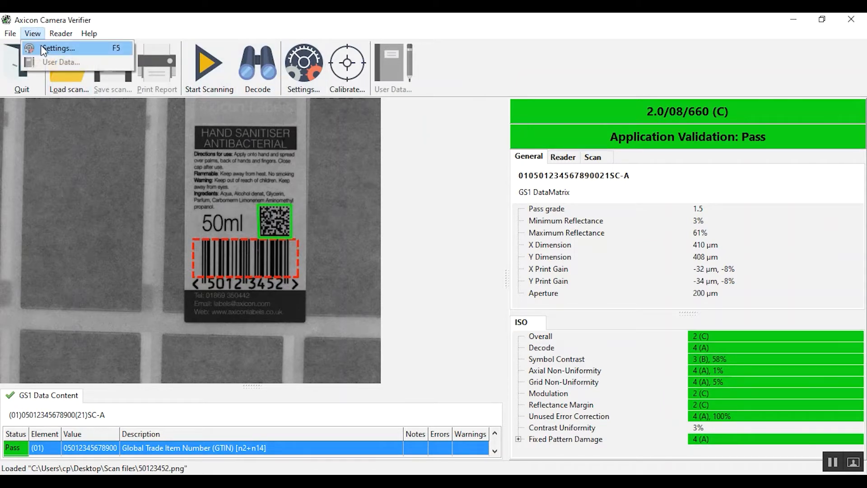
pyautogui.click(40, 48)
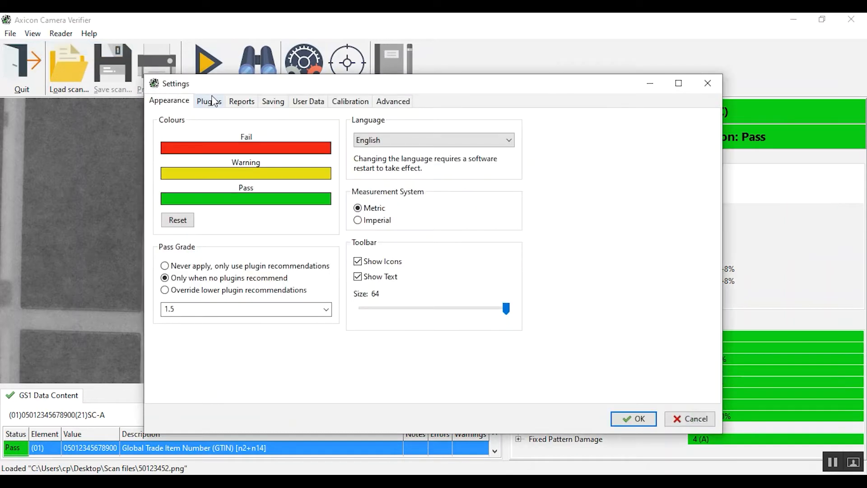
pyautogui.click(274, 102)
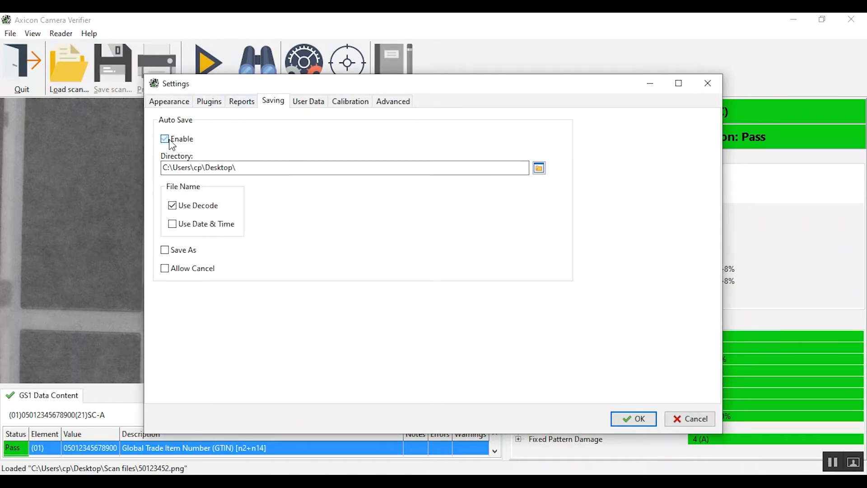
pyautogui.click(542, 170)
pyautogui.click(292, 225)
pyautogui.doubleClick(292, 226)
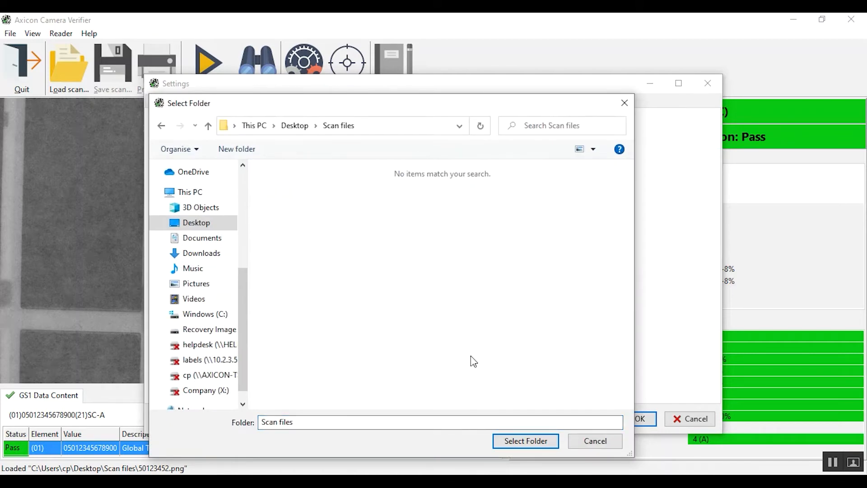
pyautogui.click(514, 443)
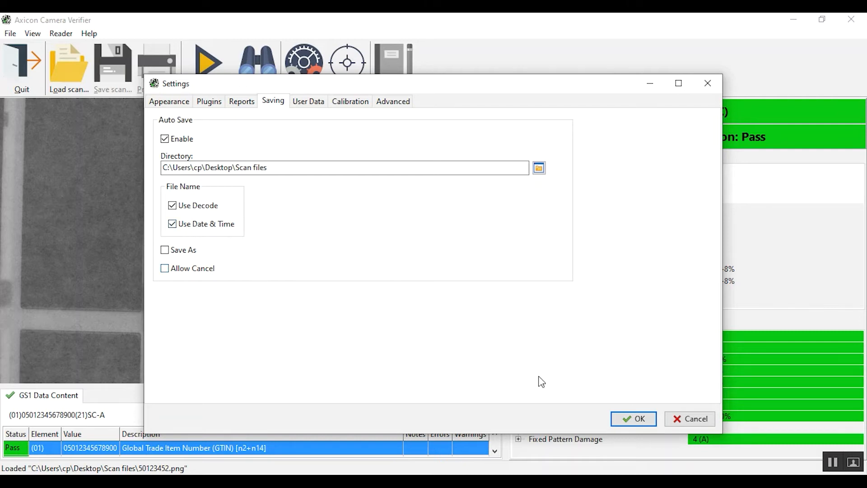
pyautogui.click(626, 420)
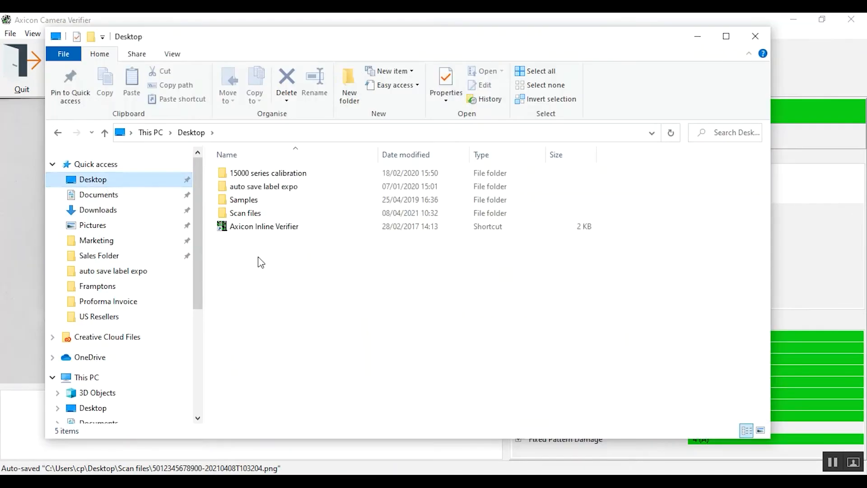
# Check the auto-saved scans in the Desktop's Scan files folder and return to Axicon Camera Verifier
pyautogui.doubleClick(262, 214)
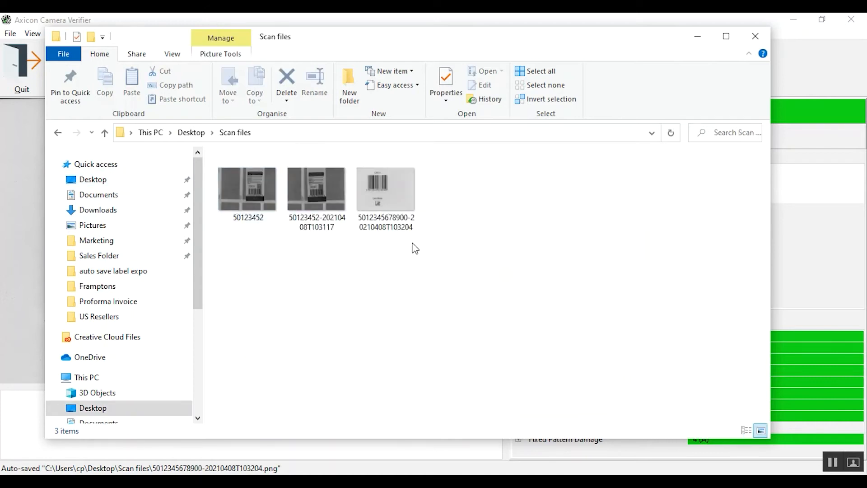
pyautogui.click(400, 188)
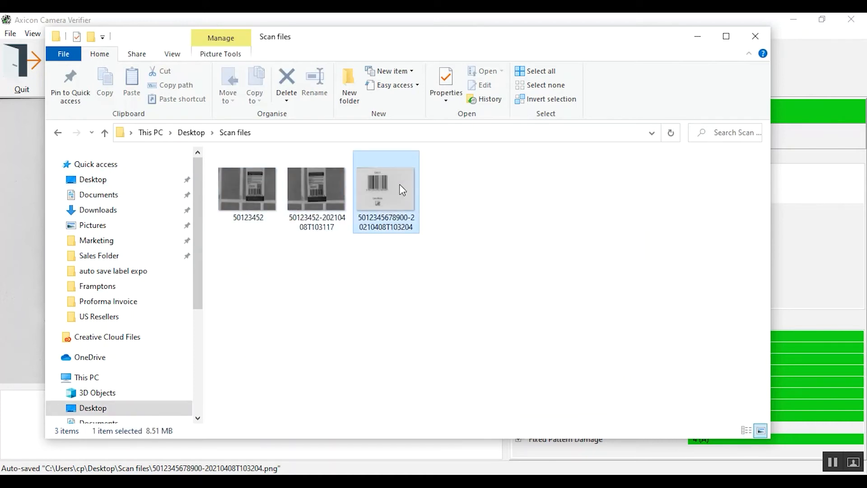
pyautogui.click(341, 192)
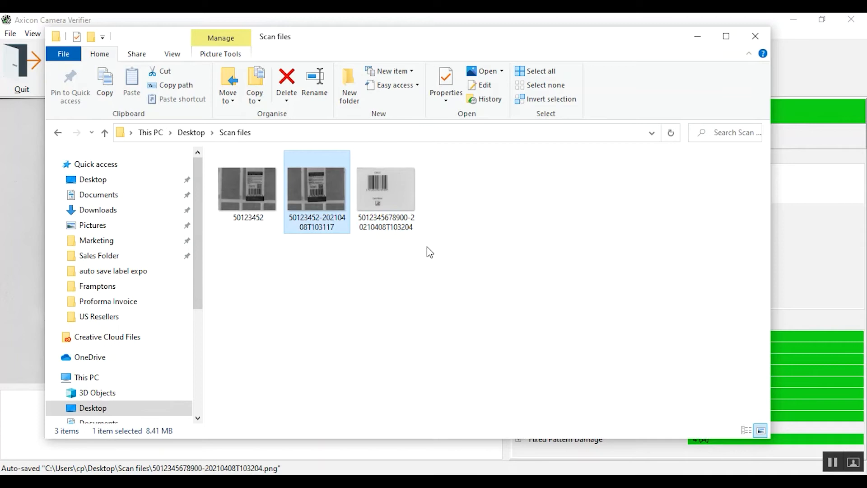
pyautogui.click(334, 19)
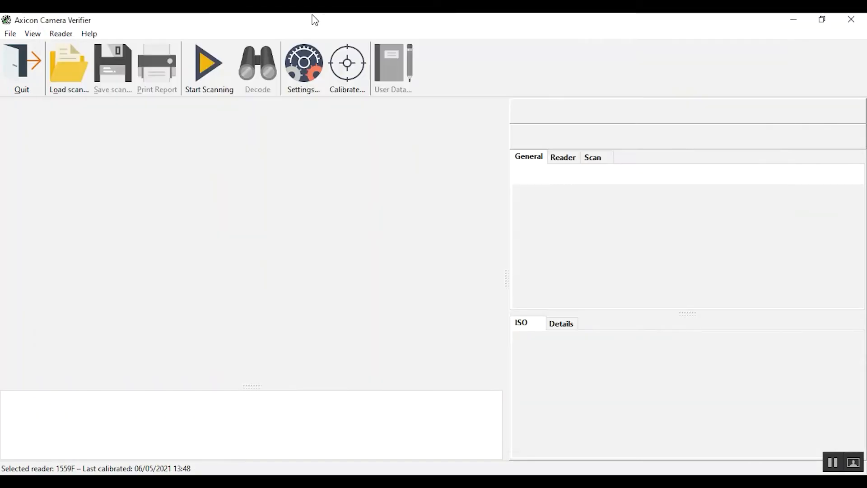
# Examine the report settings for the Standard CSV, Standard HTML, Standard PDF and Standard plain text formats
pyautogui.click(34, 34)
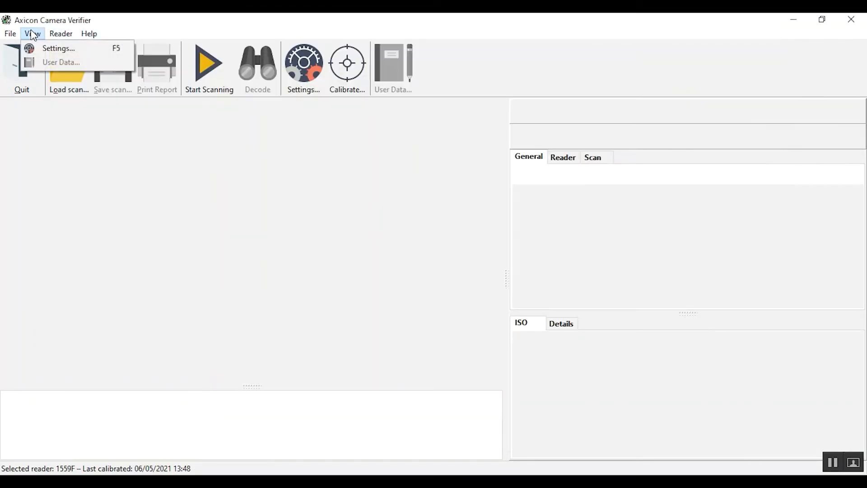
pyautogui.click(47, 49)
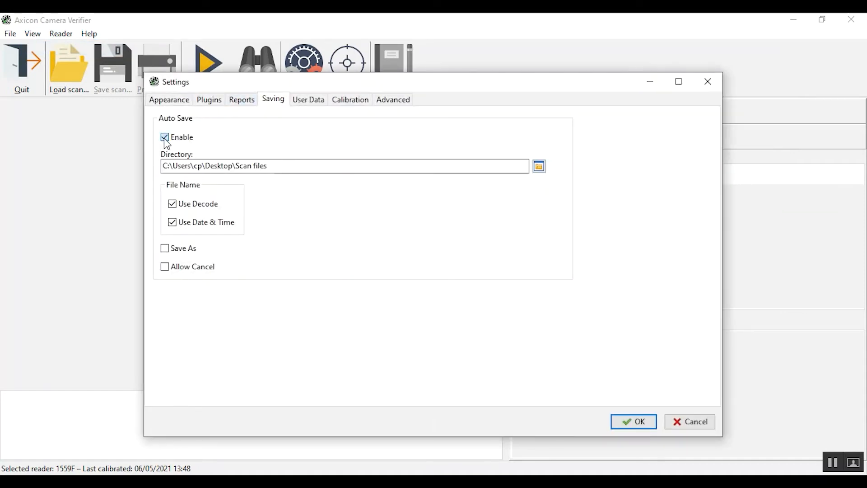
pyautogui.click(251, 101)
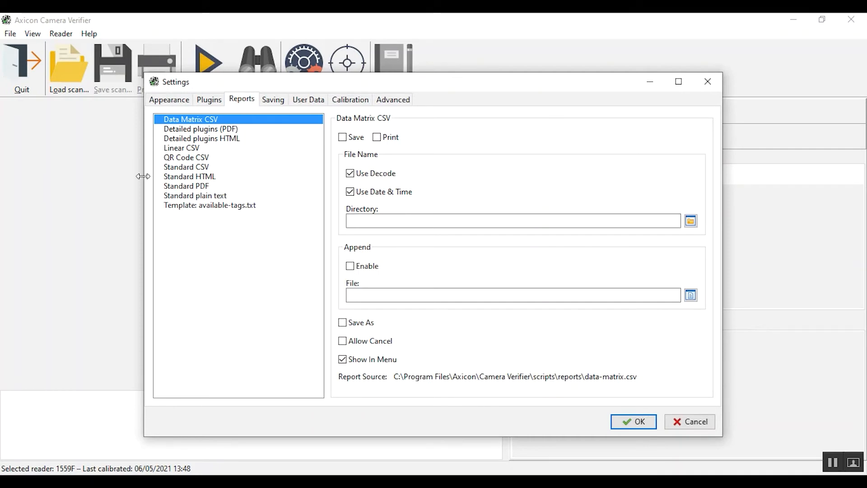
pyautogui.click(182, 168)
pyautogui.press('Down')
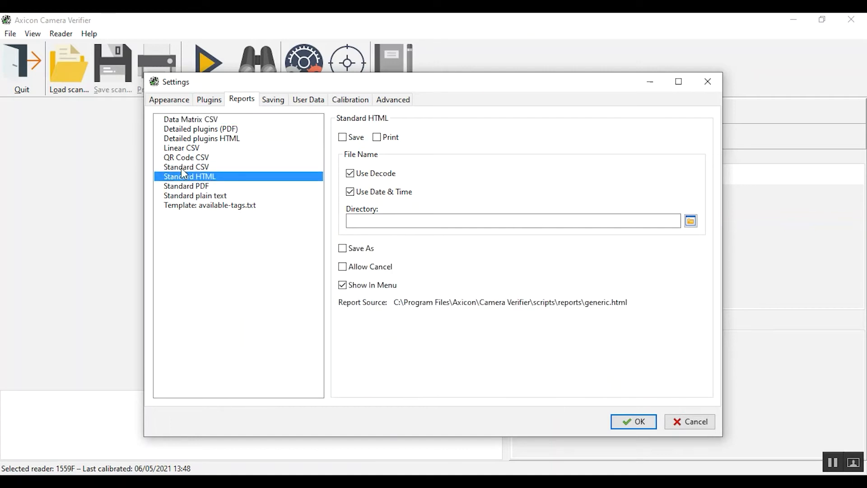
pyautogui.press('Down')
pyautogui.press('Down')
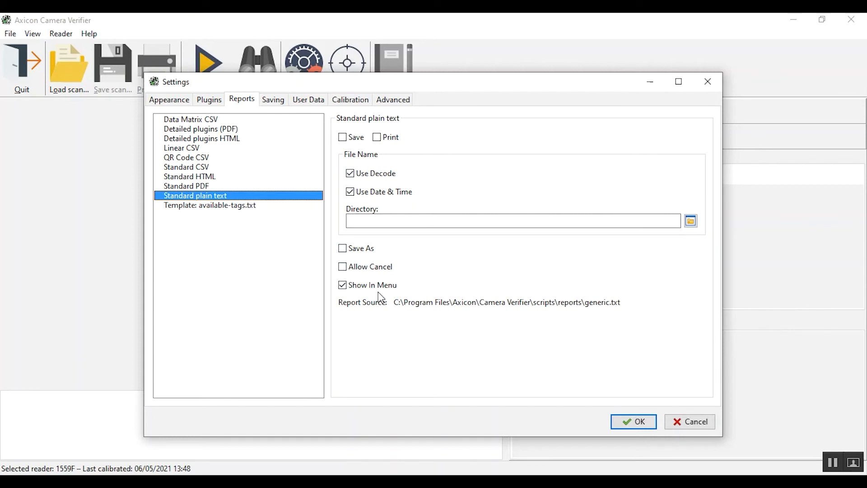
pyautogui.click(206, 176)
pyautogui.click(201, 186)
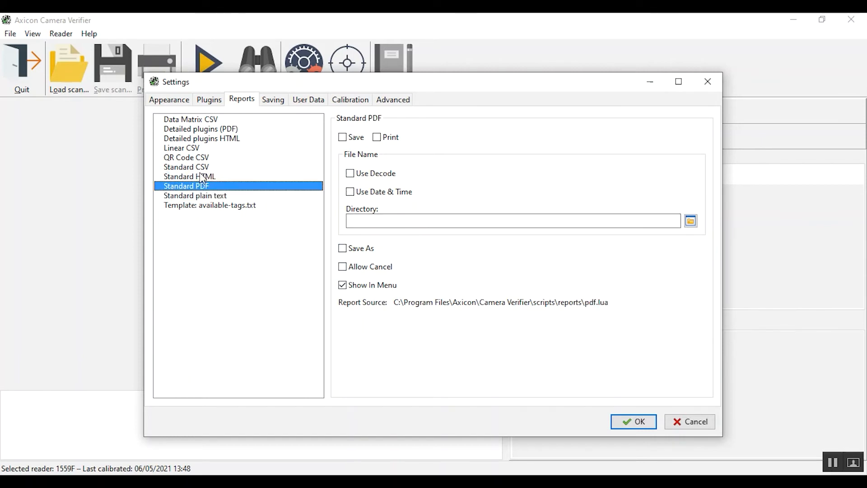
pyautogui.click(202, 169)
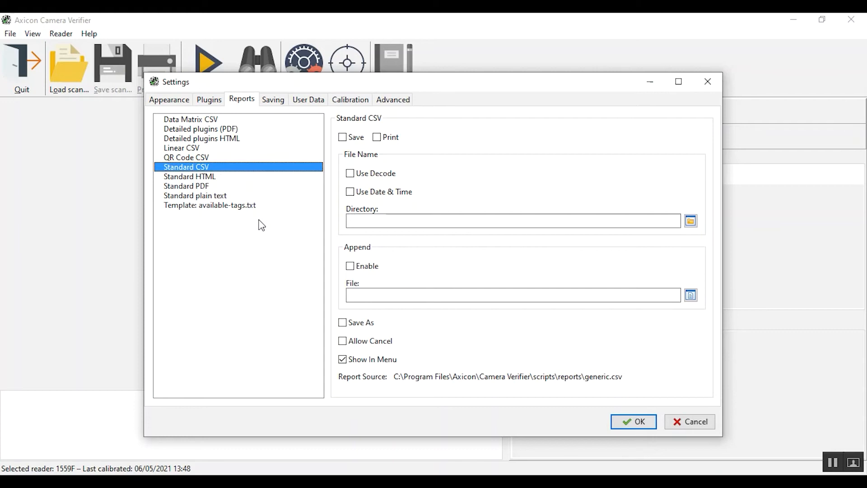
# Configure Standard PDF reports to save to Desktop\Scan files, using the decode plus date and time as file name
pyautogui.click(204, 186)
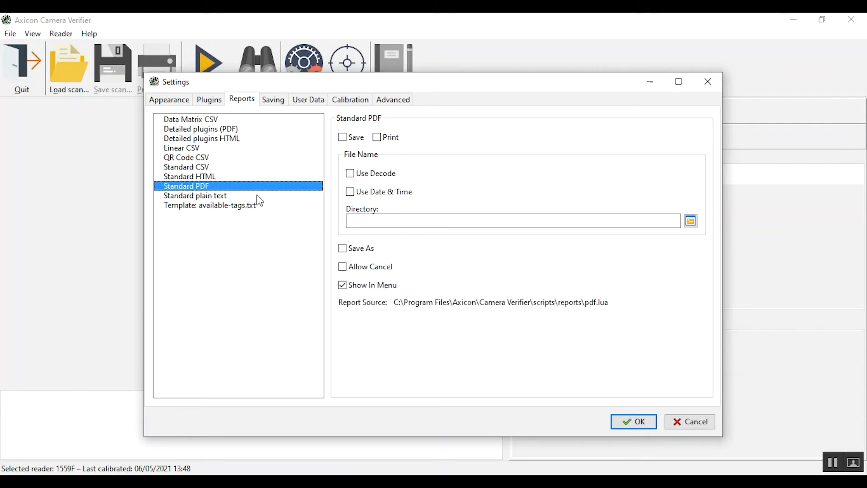
pyautogui.click(343, 139)
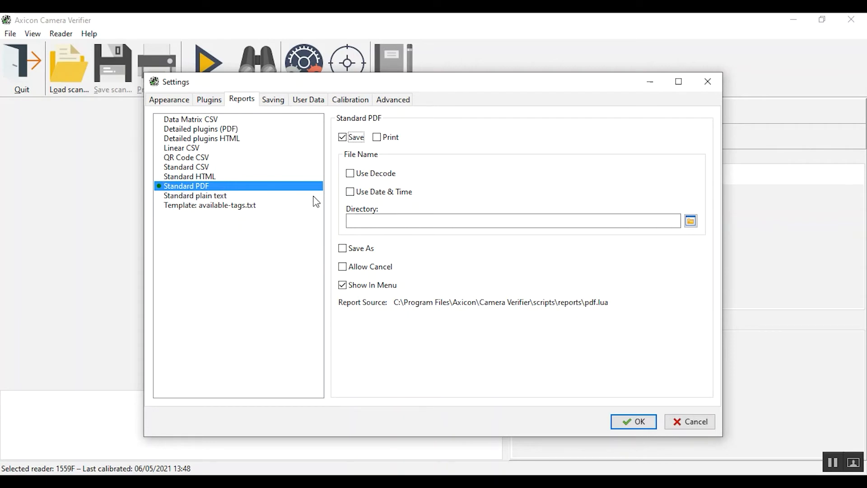
pyautogui.click(353, 176)
pyautogui.click(351, 191)
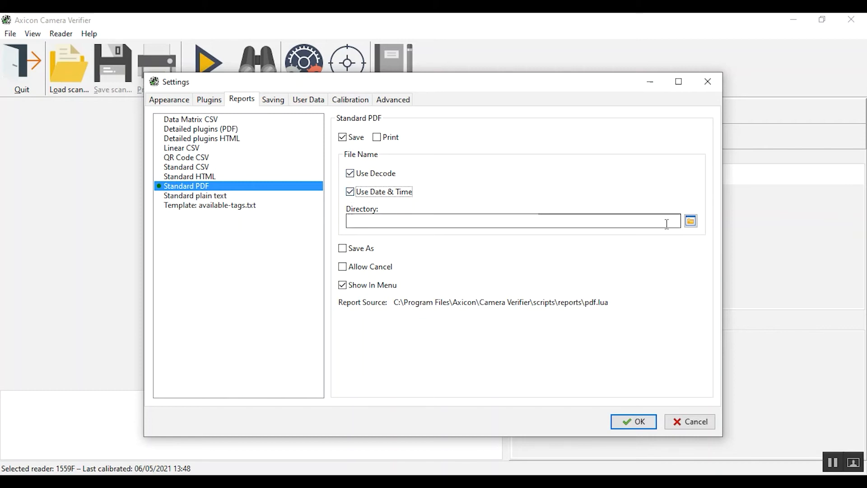
pyautogui.click(690, 221)
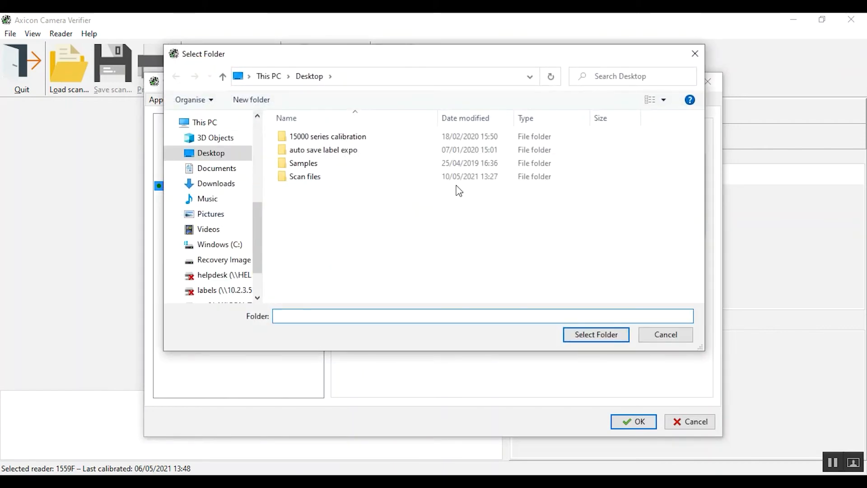
pyautogui.click(334, 177)
pyautogui.click(582, 338)
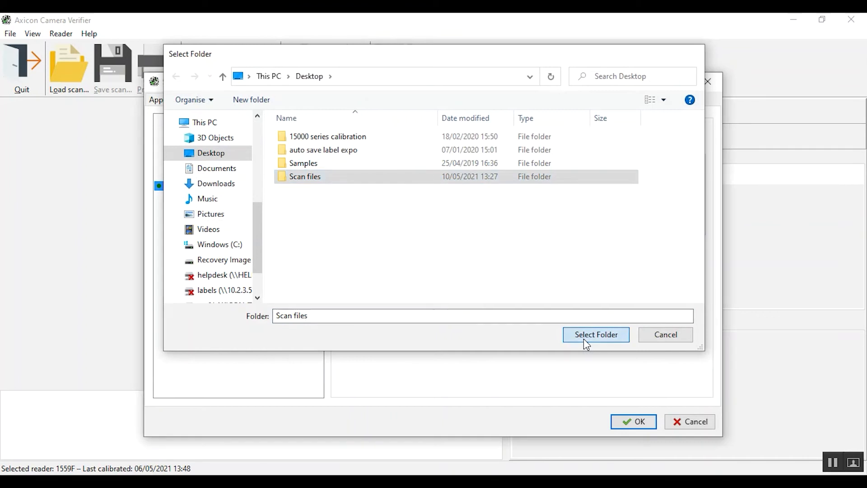
pyautogui.click(628, 422)
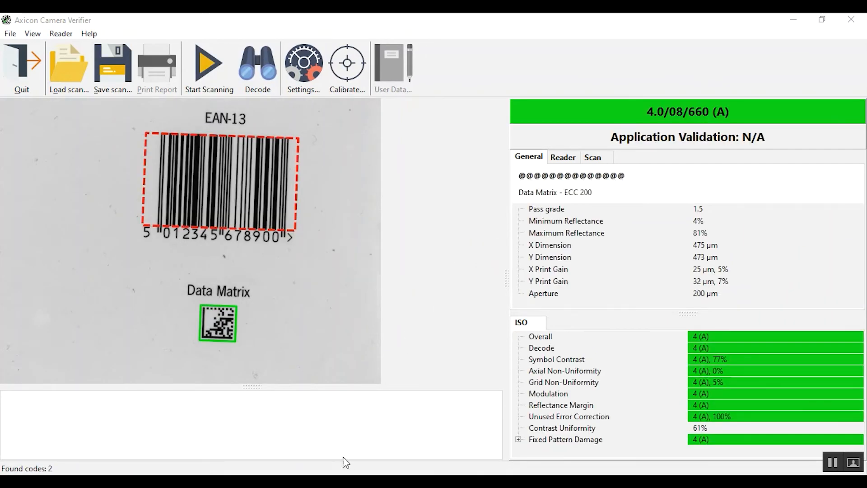
# Check the saved PDF reports in the Scan files folder and return to Axicon Camera Verifier
pyautogui.click(366, 364)
pyautogui.click(368, 481)
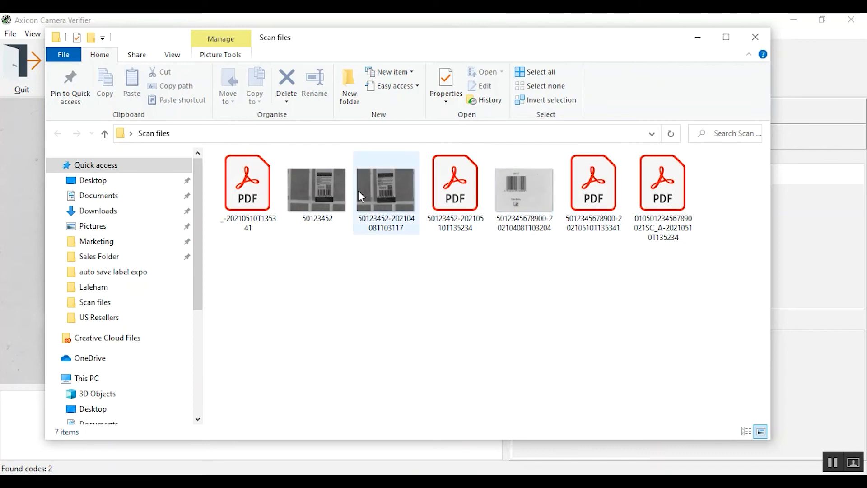
pyautogui.click(269, 20)
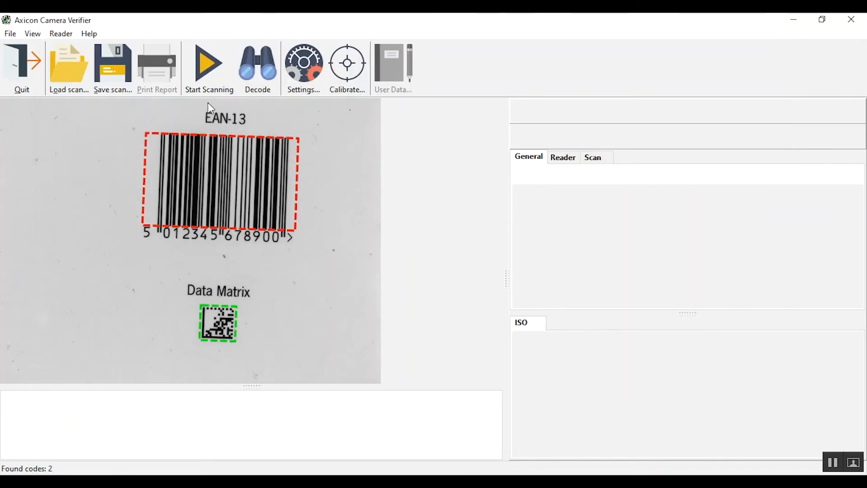
# In the report settings, turn off saving for Standard PDF and enable saving for Standard CSV
pyautogui.click(25, 35)
pyautogui.click(47, 51)
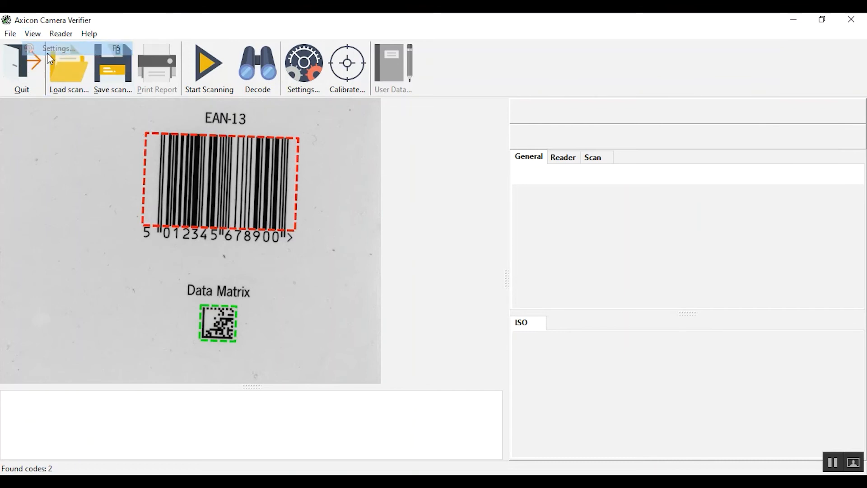
pyautogui.click(204, 185)
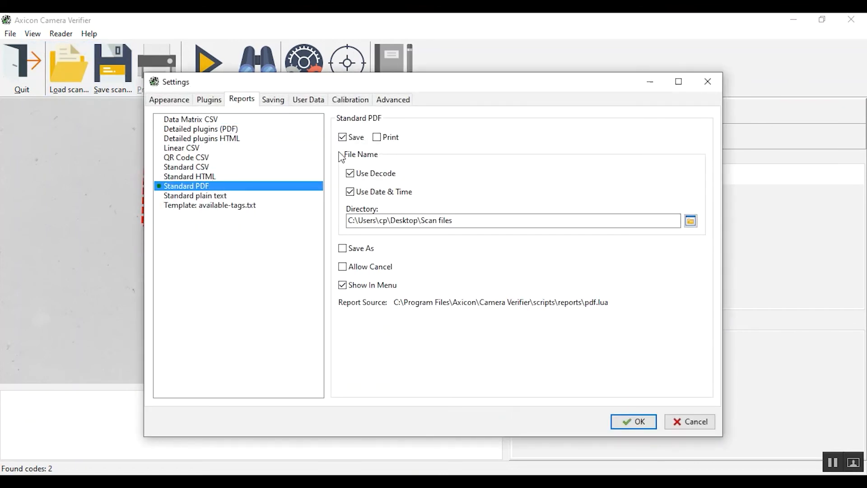
pyautogui.click(220, 167)
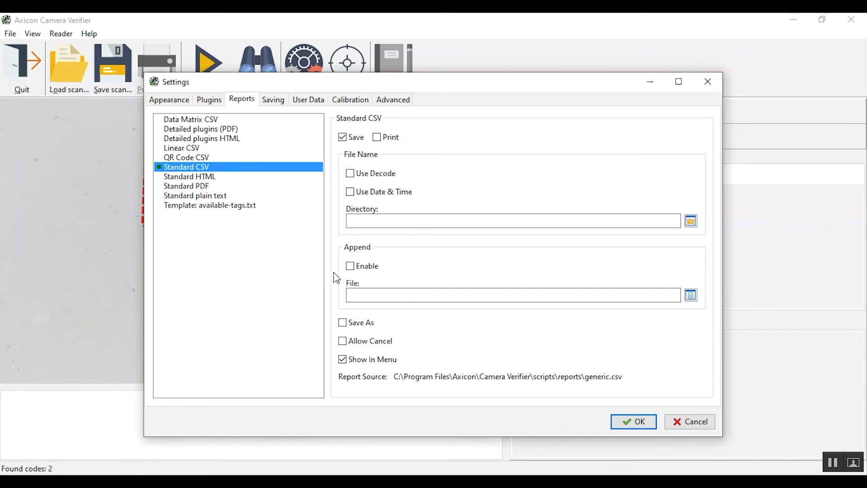
# Enable appending for Standard CSV reports to the file test.csv in Desktop\Scan files and apply the settings
pyautogui.click(350, 266)
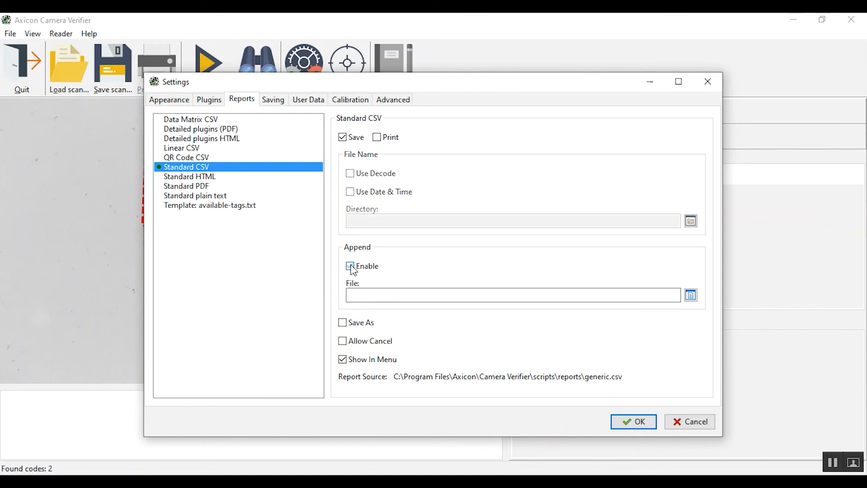
pyautogui.click(690, 295)
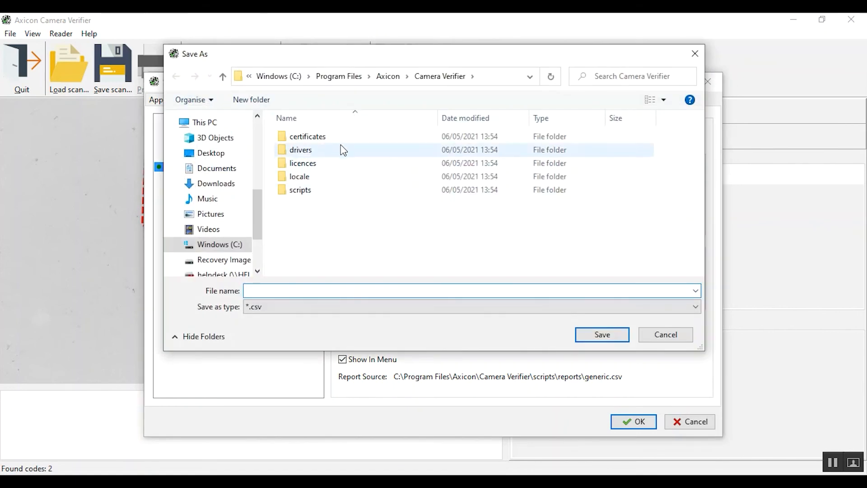
pyautogui.click(214, 154)
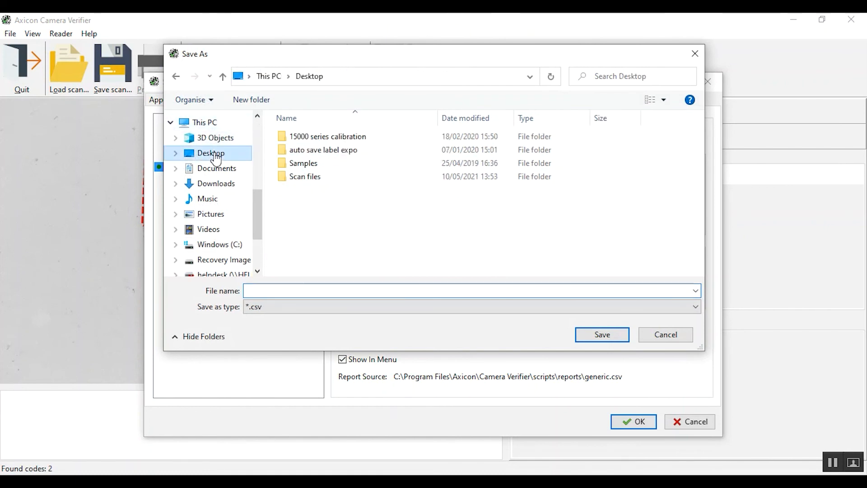
pyautogui.doubleClick(298, 176)
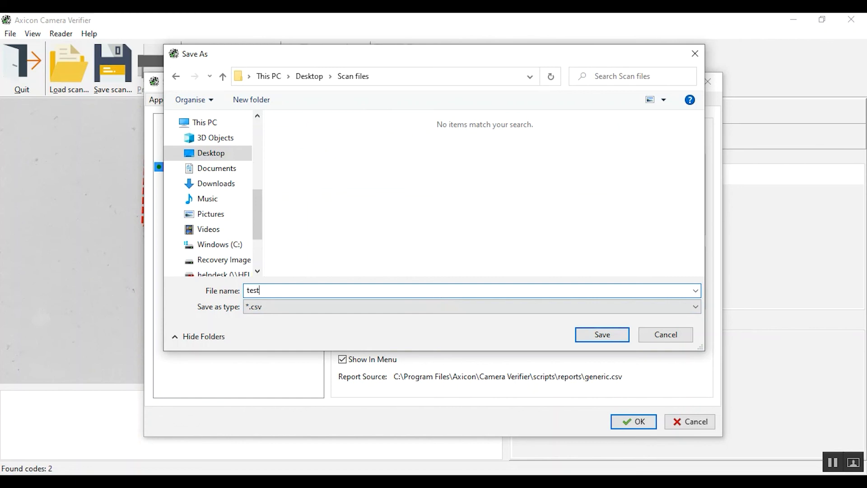
pyautogui.click(590, 339)
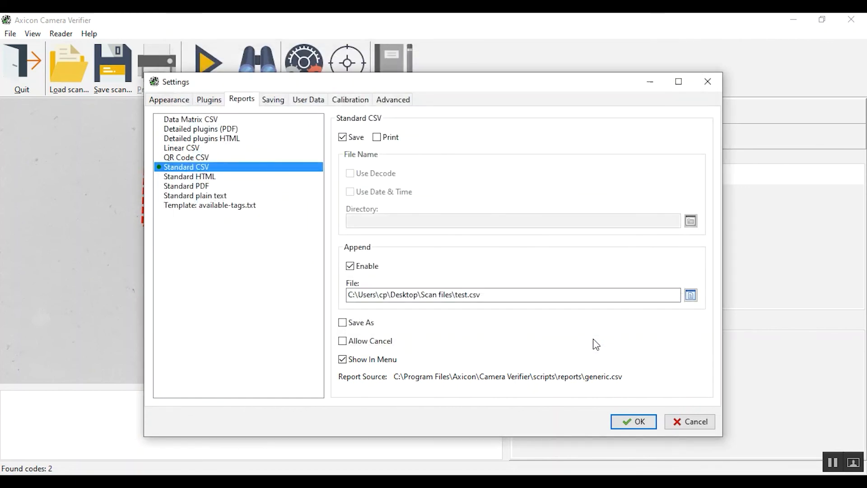
pyautogui.click(633, 422)
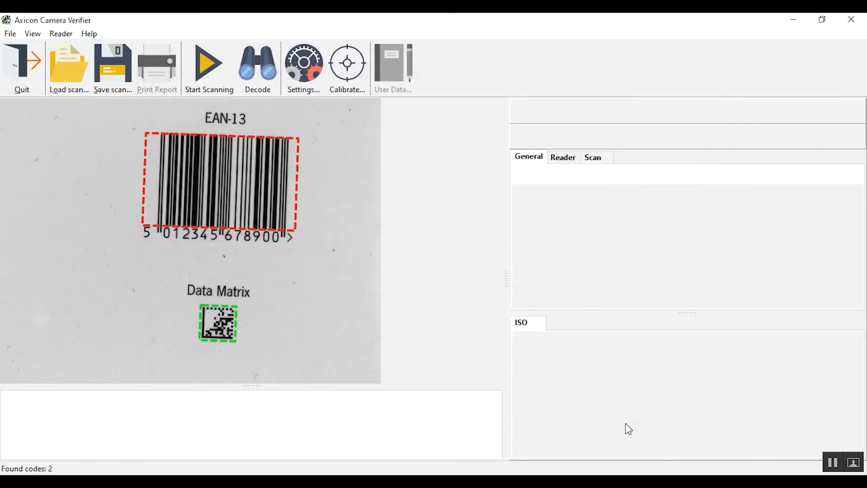
# Scan the barcodes, open test.csv from the Scan files folder in LibreOffice Calc with the default import options, and examine its columns
pyautogui.press('space')
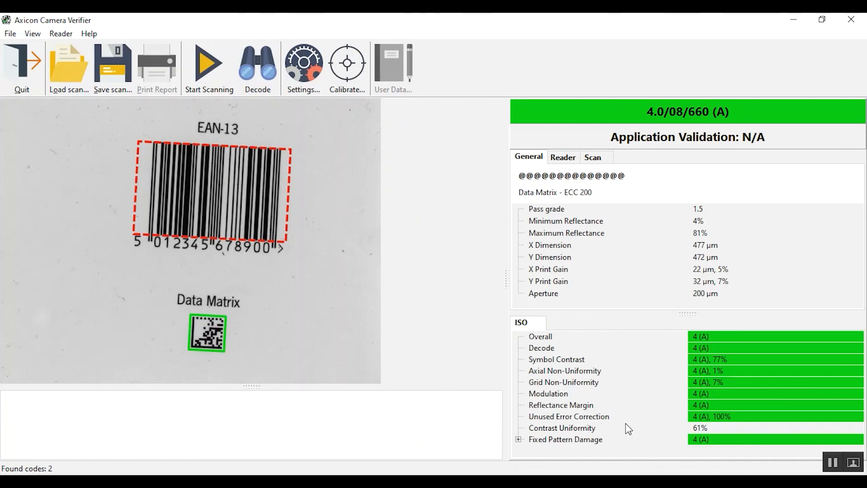
pyautogui.click(352, 481)
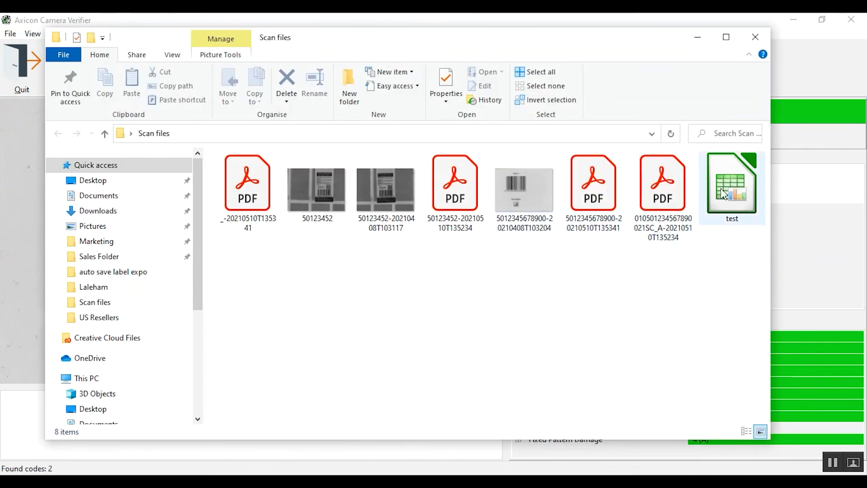
pyautogui.click(736, 180)
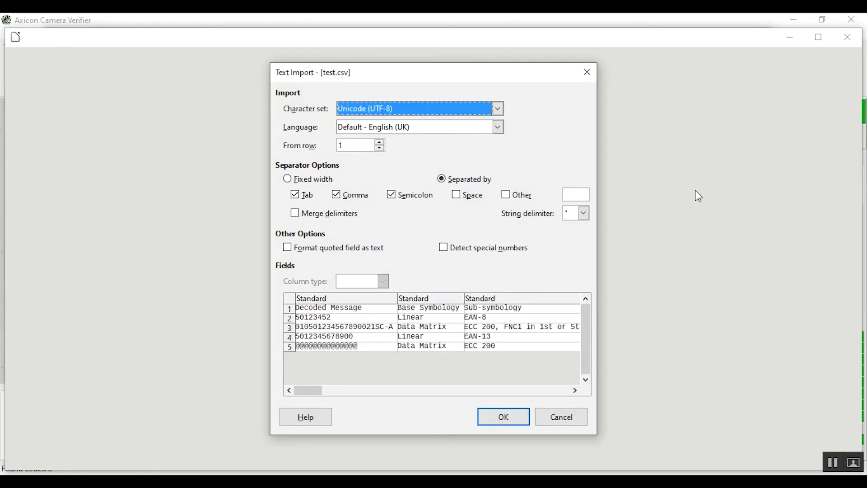
pyautogui.click(501, 417)
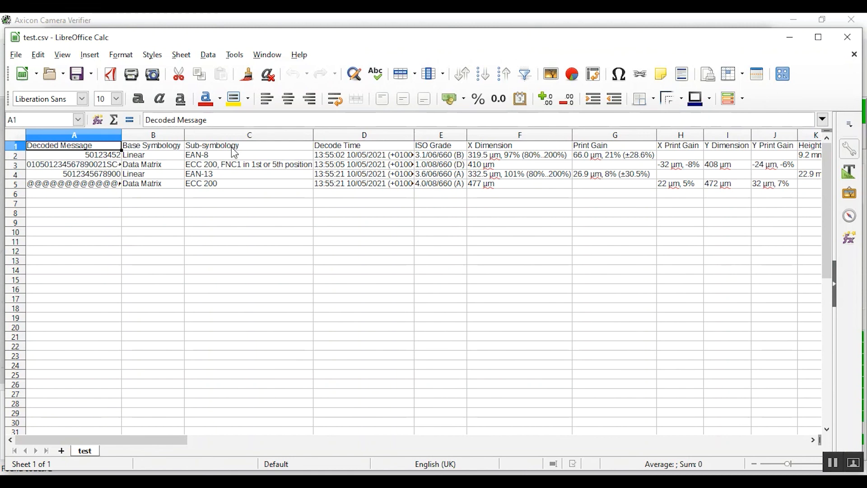
pyautogui.moveTo(186, 439); pyautogui.dragTo(227, 468)
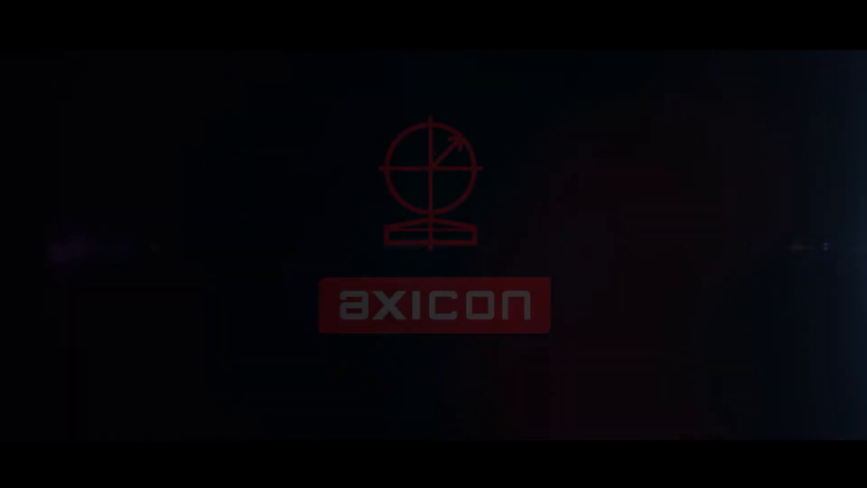